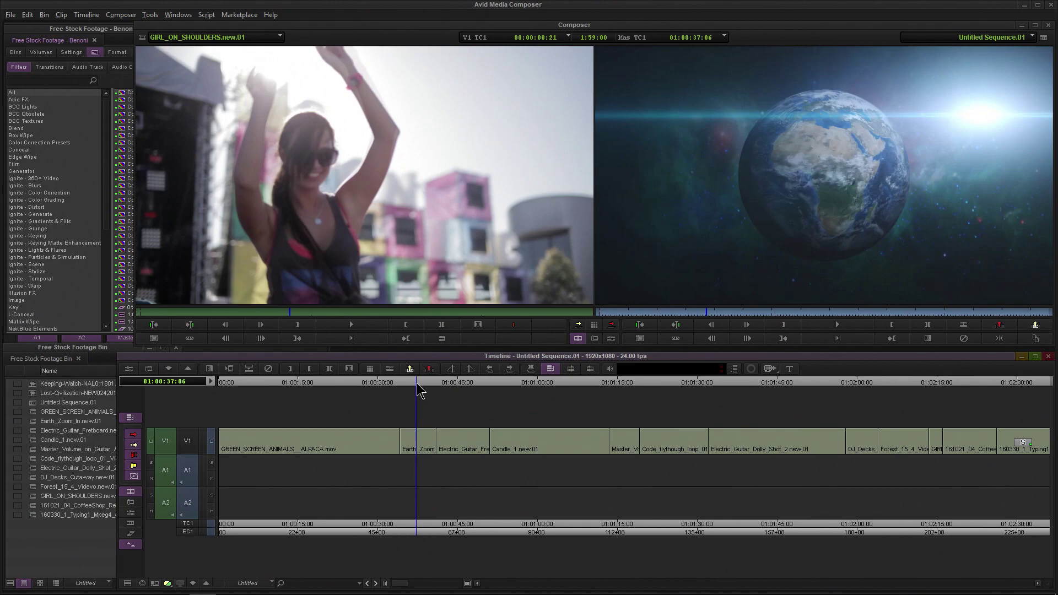
Step: Go to the YouTube video list and open the Edit dropdown for Live Stream test 03
{"action": "left_click", "coordinate": [95, 584]}
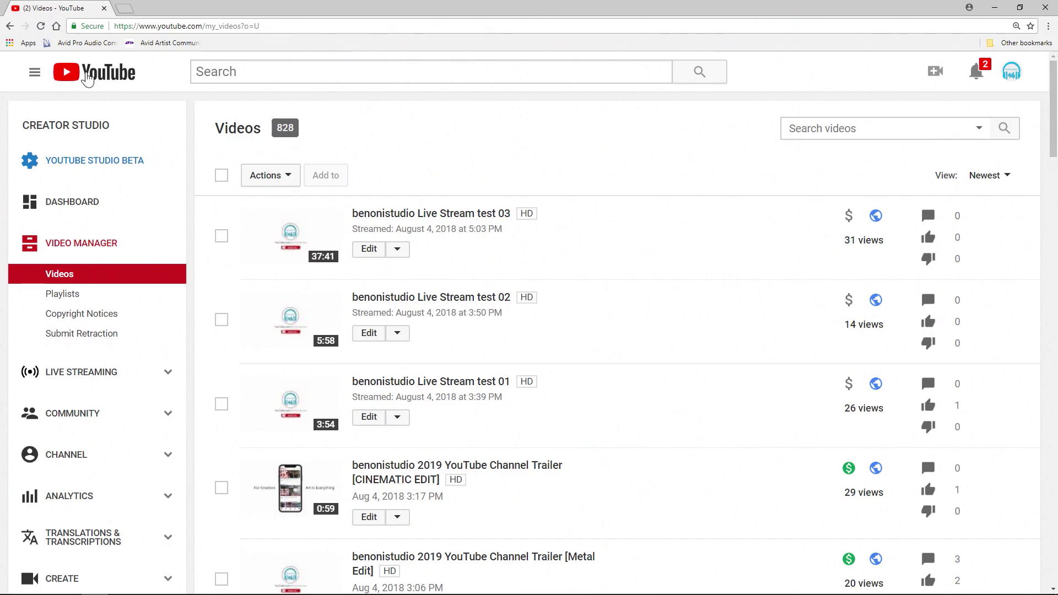
{"action": "left_click", "coordinate": [1012, 74]}
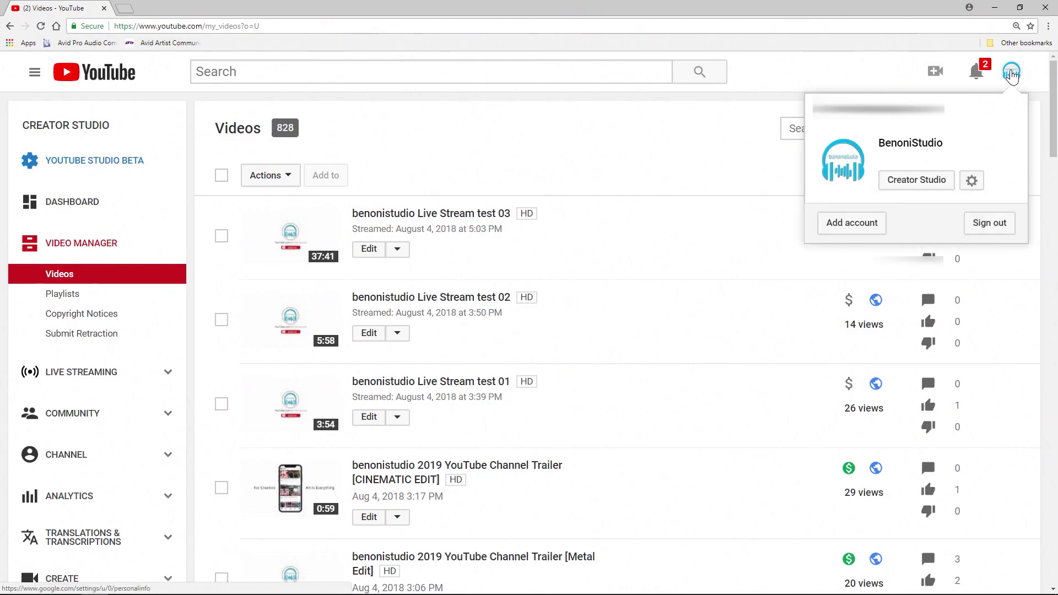
{"action": "left_click", "coordinate": [762, 80]}
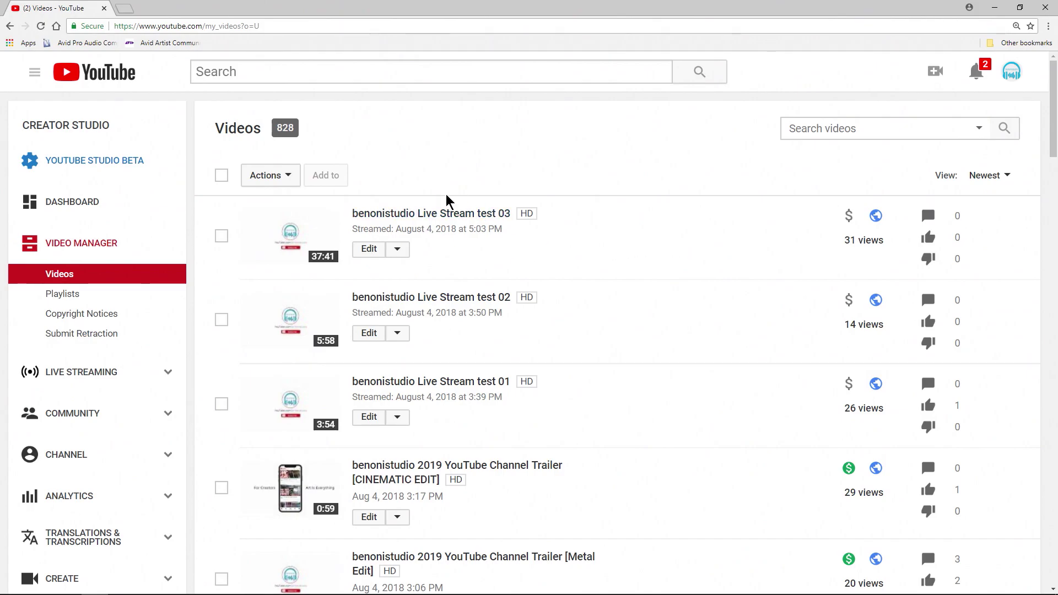
{"action": "left_click", "coordinate": [397, 250]}
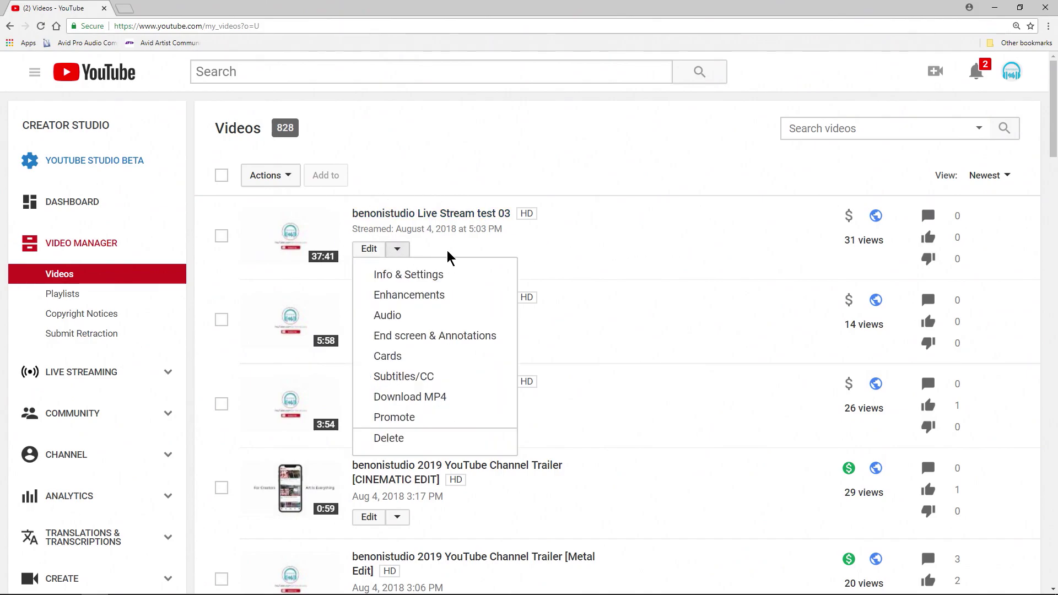
Step: Open Info & Settings for Live Stream test 03, showing its 37:41 duration, 31 views and Public visibility
{"action": "left_click", "coordinate": [436, 274]}
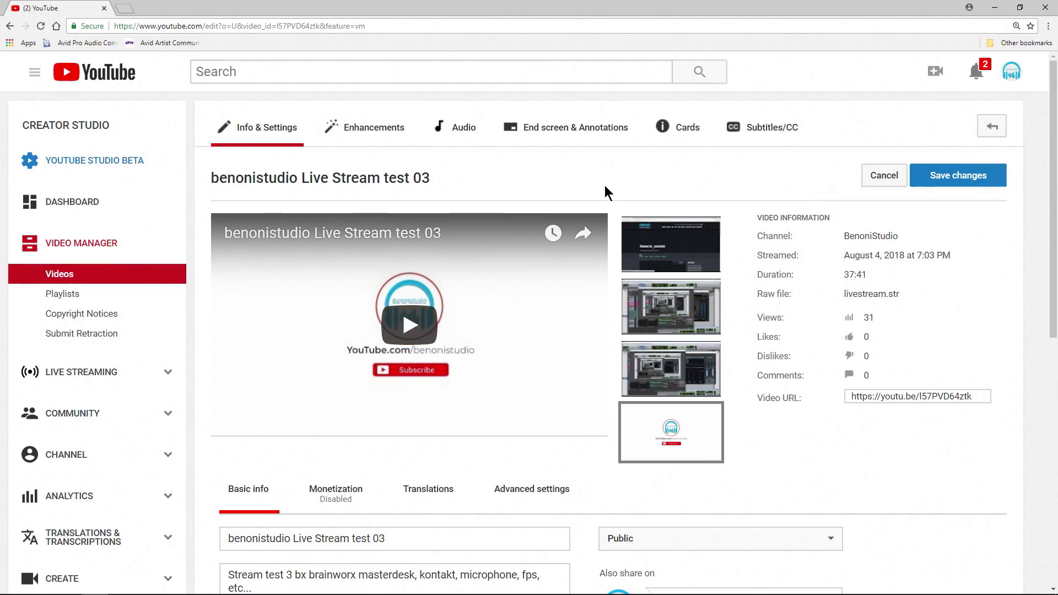
Step: Show the stream's Enhancements page, leaving Color Temperature at 0 after a brief nudge
{"action": "left_click", "coordinate": [379, 126]}
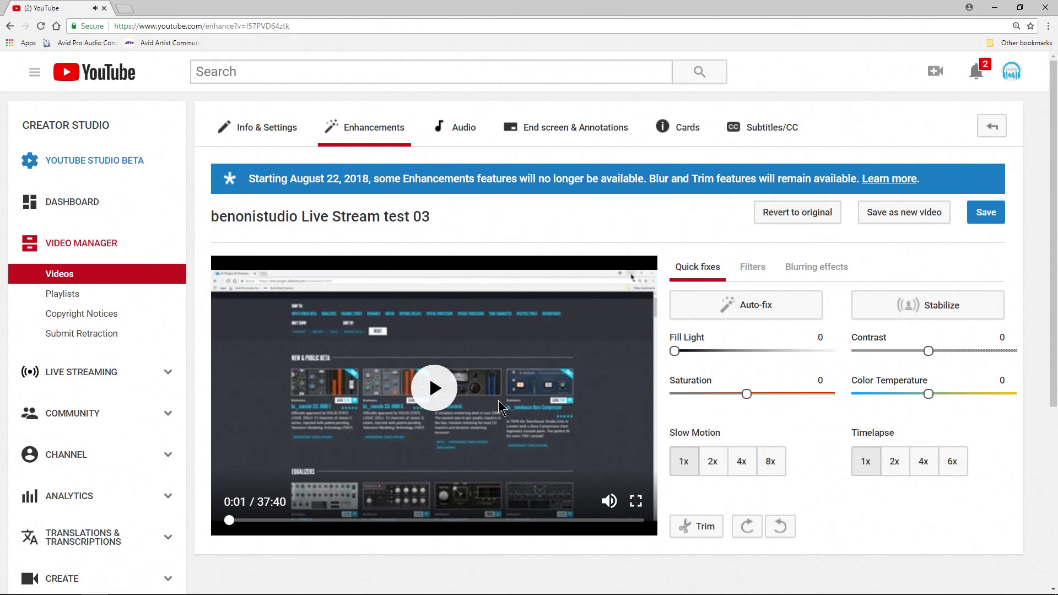
{"action": "scroll", "coordinate": [675, 219], "scroll_direction": "down", "scroll_amount": 2}
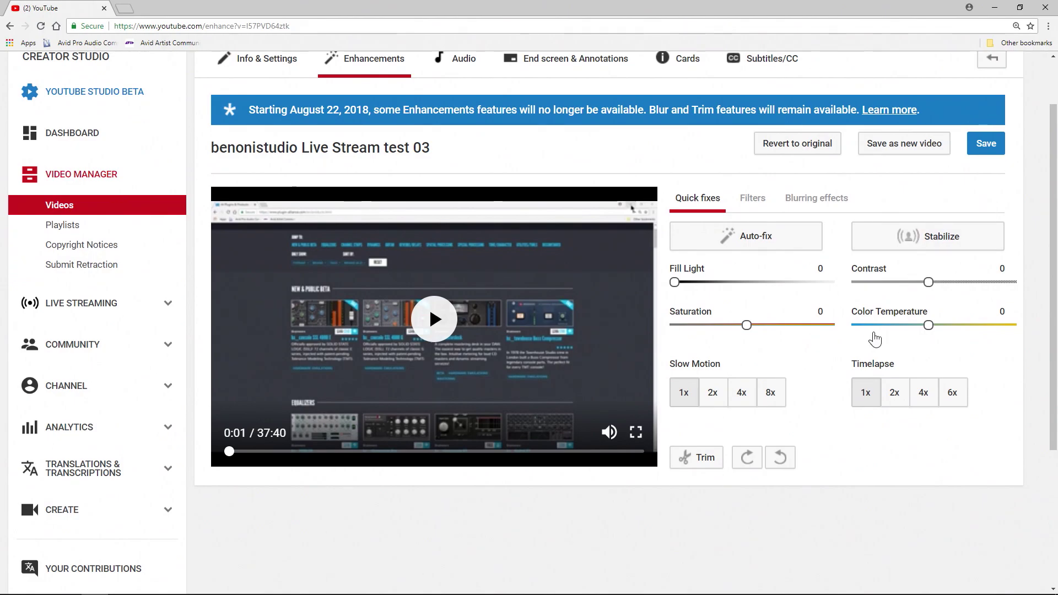
{"action": "key", "text": "Right"}
{"action": "key", "text": "Right"}
{"action": "key", "text": "Right"}
{"action": "key", "text": "Right"}
{"action": "key", "text": "Right"}
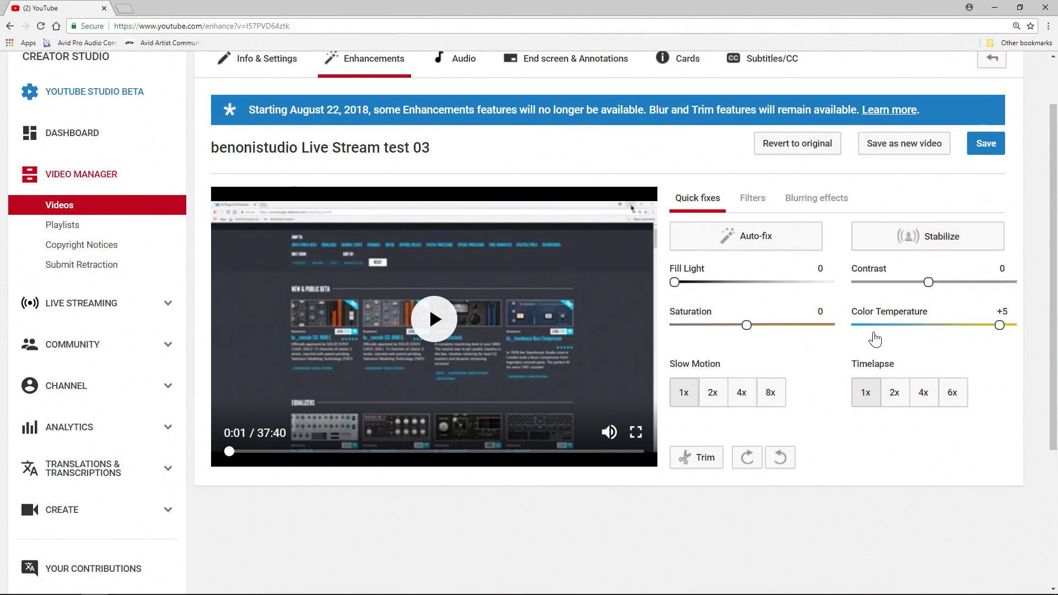
{"action": "key", "text": "Left"}
{"action": "key", "text": "Left"}
{"action": "key", "text": "Left"}
{"action": "key", "text": "Left"}
{"action": "key", "text": "Left"}
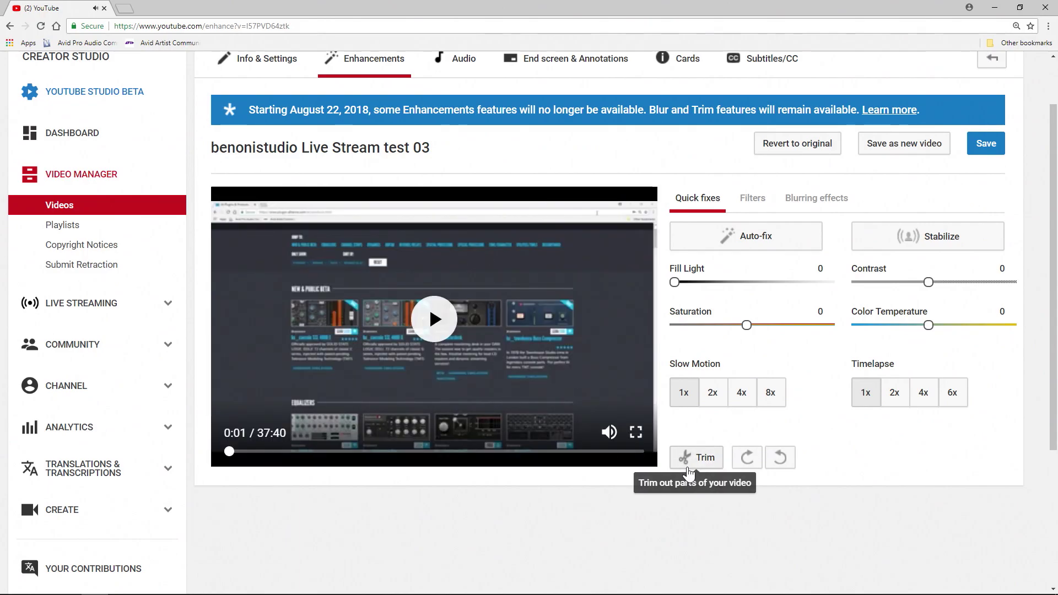
Step: Trim the stream's opening so it starts at 2:22.3 of 37:40.3
{"action": "left_click", "coordinate": [698, 466]}
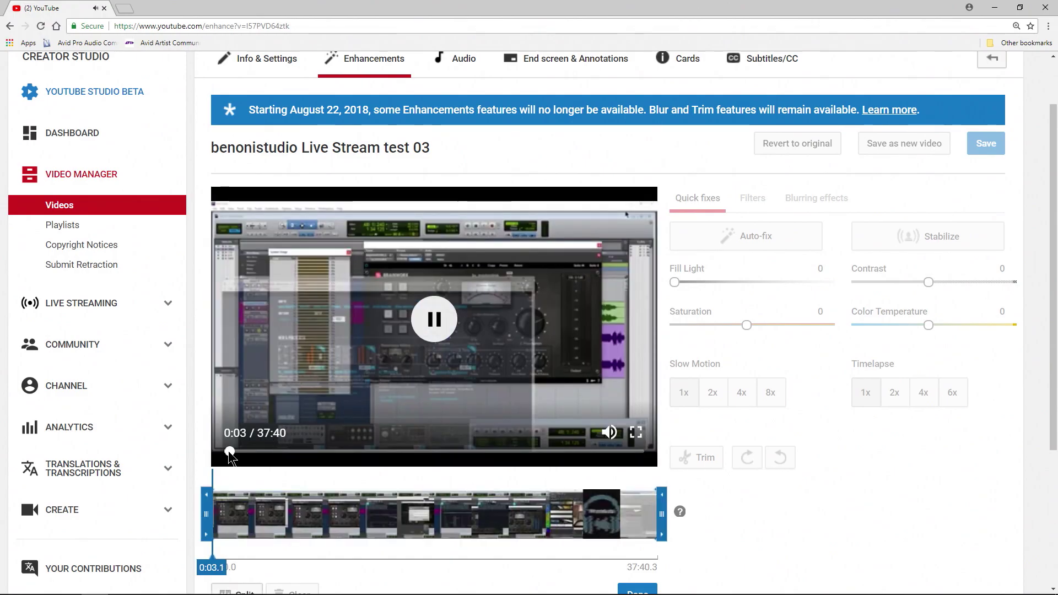
{"action": "left_click_drag", "start_coordinate": [232, 457], "coordinate": [252, 457]}
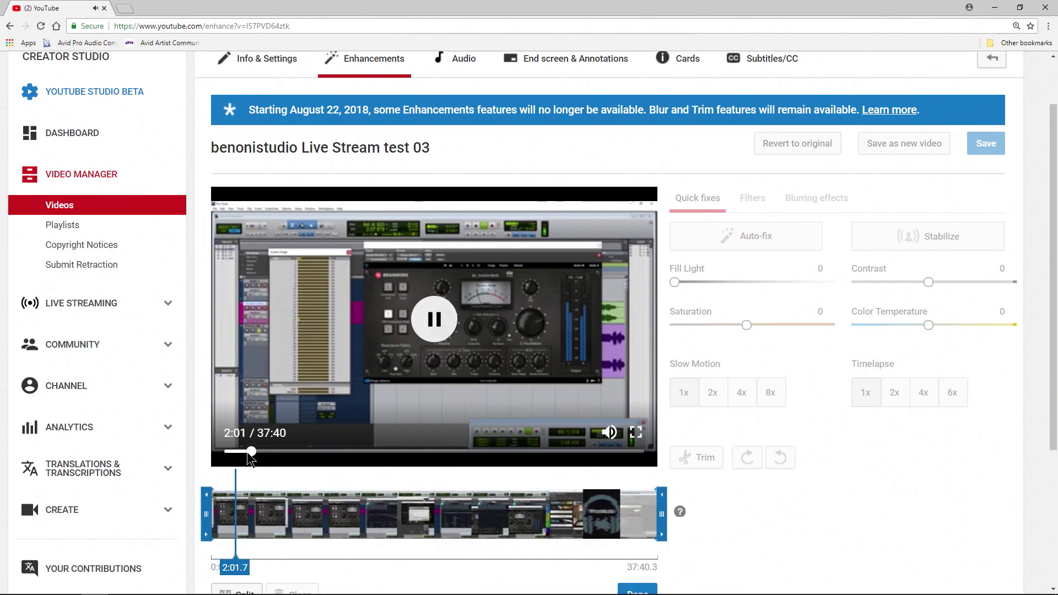
{"action": "left_click", "coordinate": [430, 331]}
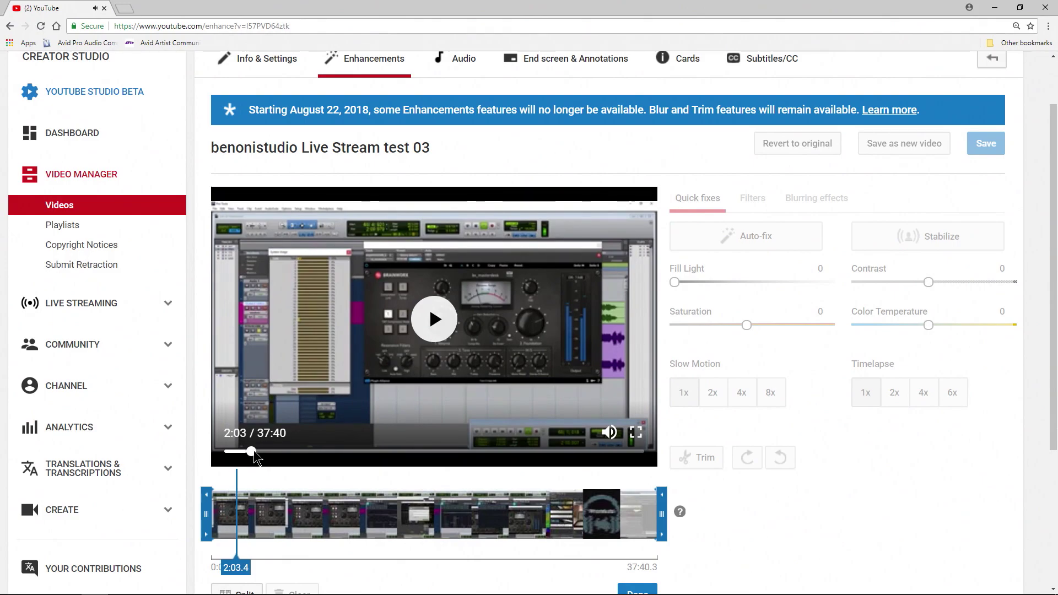
{"action": "left_click", "coordinate": [247, 453]}
{"action": "left_click", "coordinate": [249, 453]}
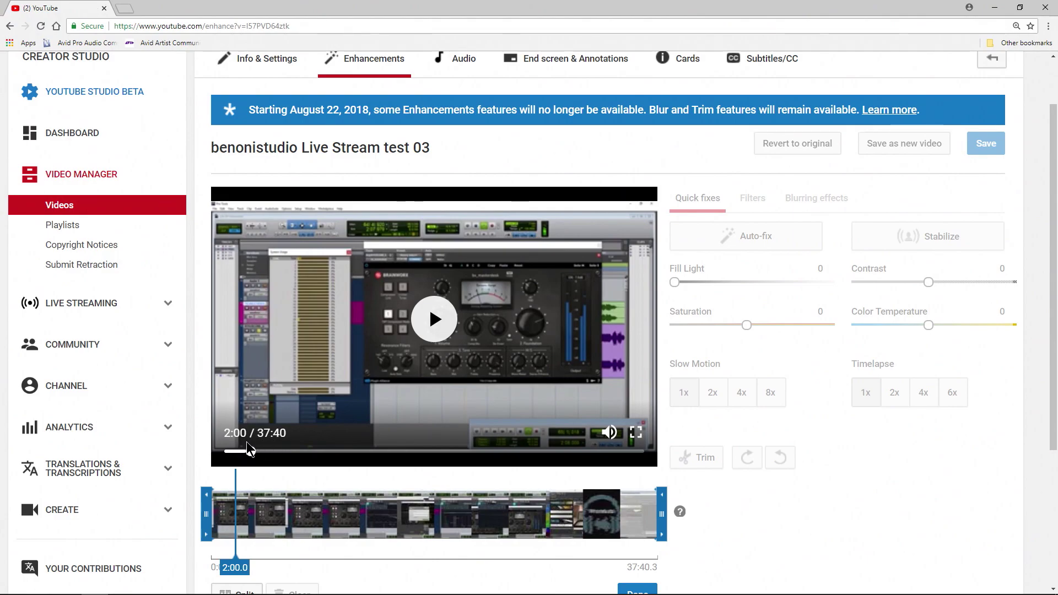
{"action": "scroll", "coordinate": [711, 461], "scroll_direction": "down", "scroll_amount": 3}
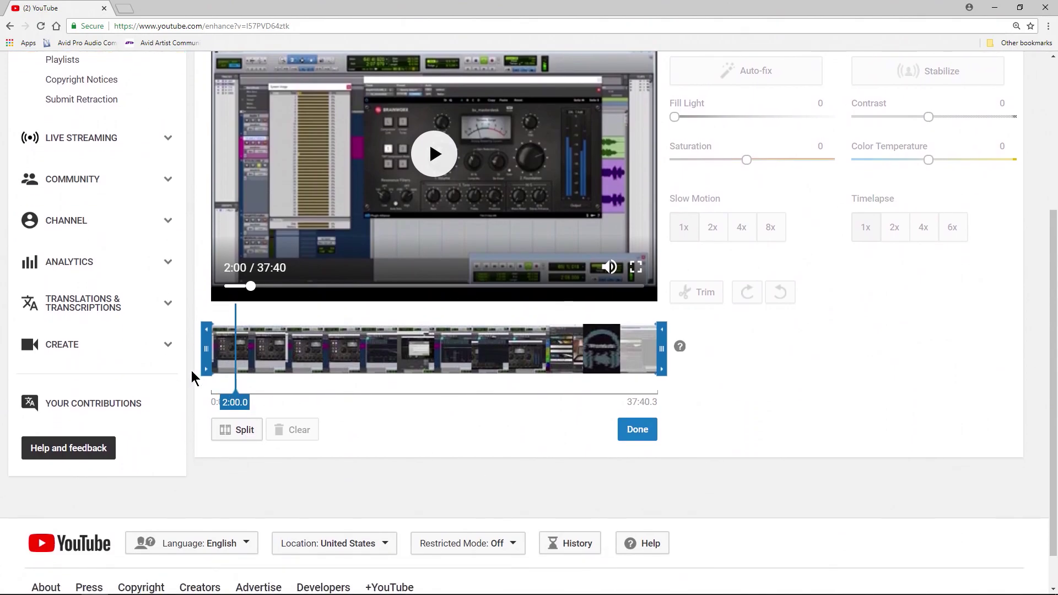
{"action": "left_click_drag", "start_coordinate": [208, 355], "coordinate": [252, 355]}
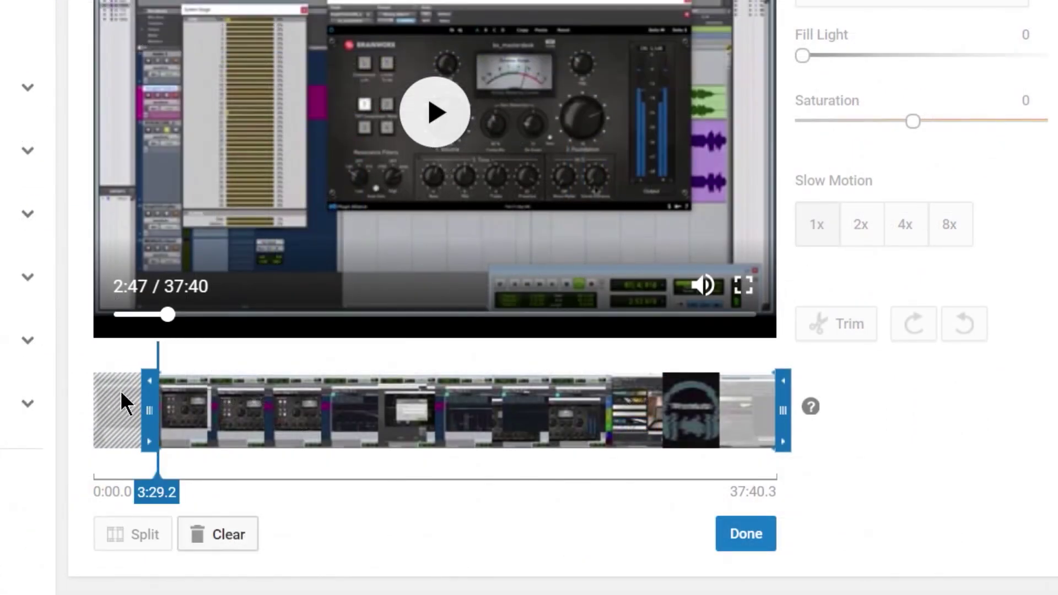
{"action": "left_click_drag", "start_coordinate": [150, 410], "coordinate": [128, 411]}
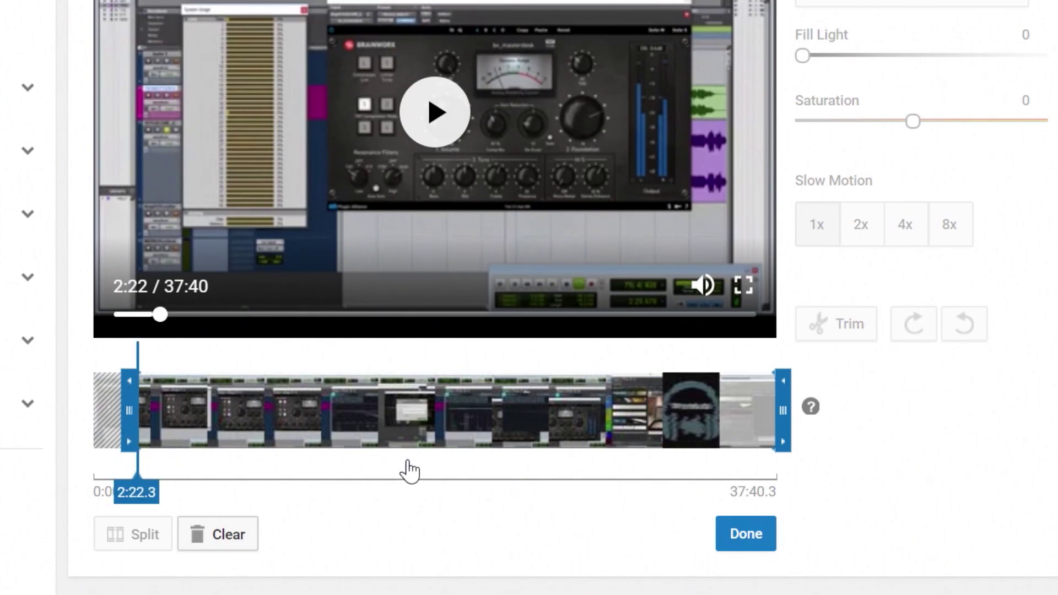
Step: Split at 16:30 and 21:53.9, remove the piece near 24:10, and start the next section around 21:20
{"action": "scroll", "coordinate": [326, 496], "scroll_direction": "up", "scroll_amount": 2}
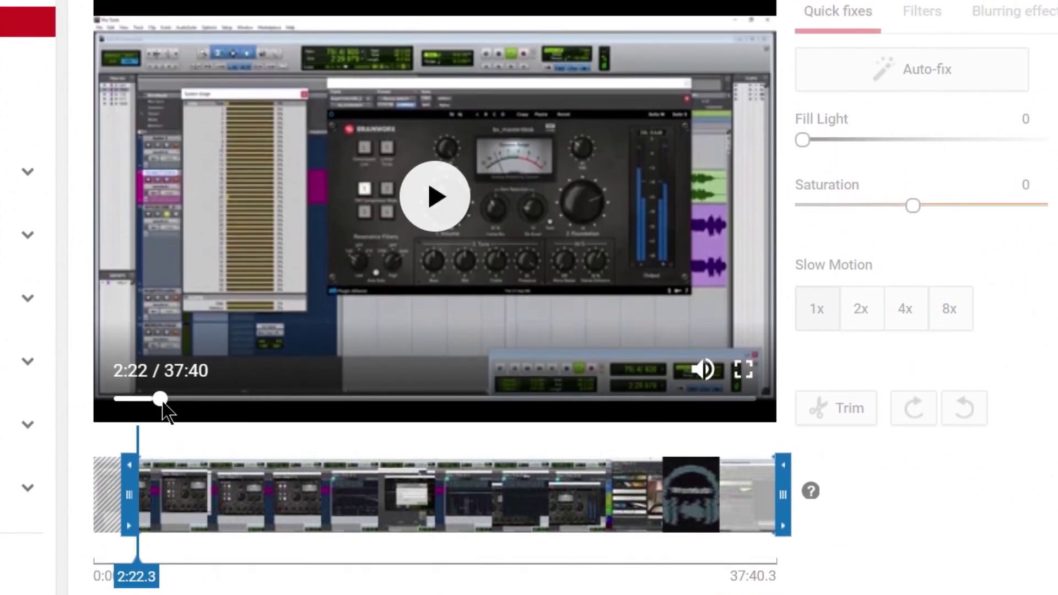
{"action": "left_click_drag", "start_coordinate": [162, 401], "coordinate": [395, 399]}
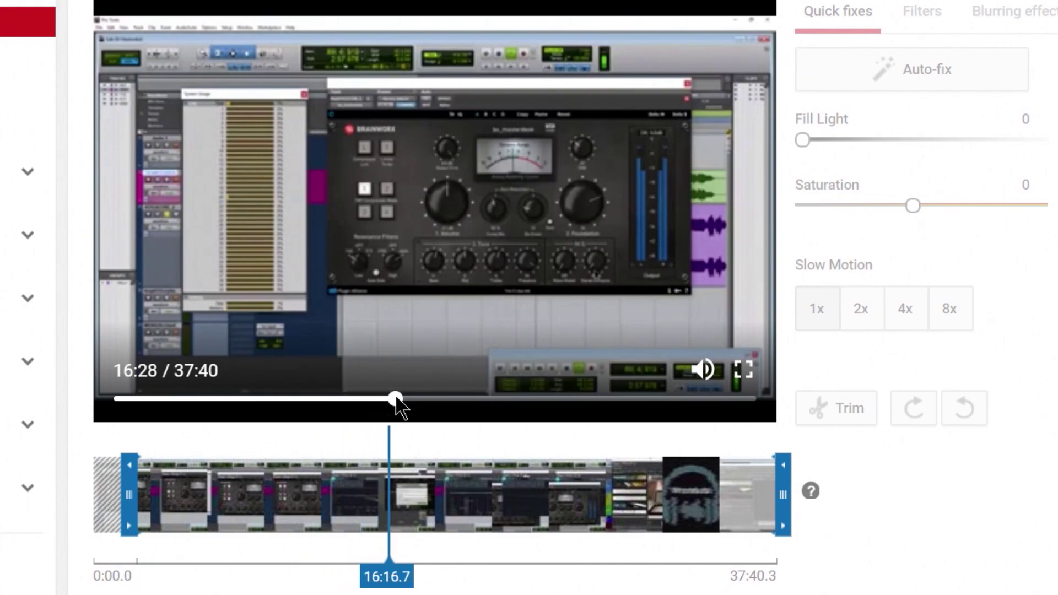
{"action": "left_click", "coordinate": [450, 278]}
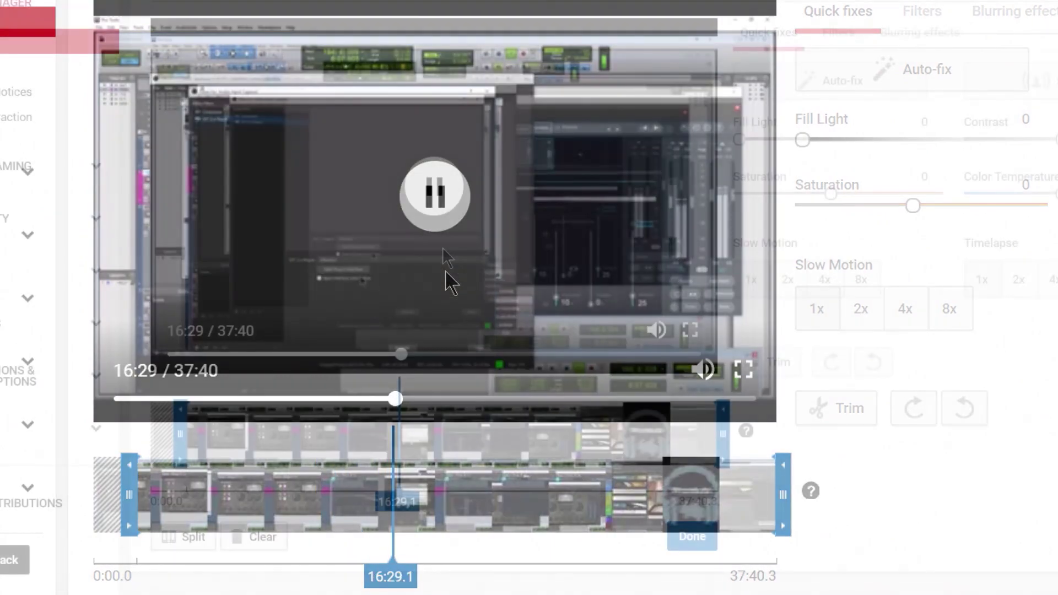
{"action": "left_click", "coordinate": [434, 229]}
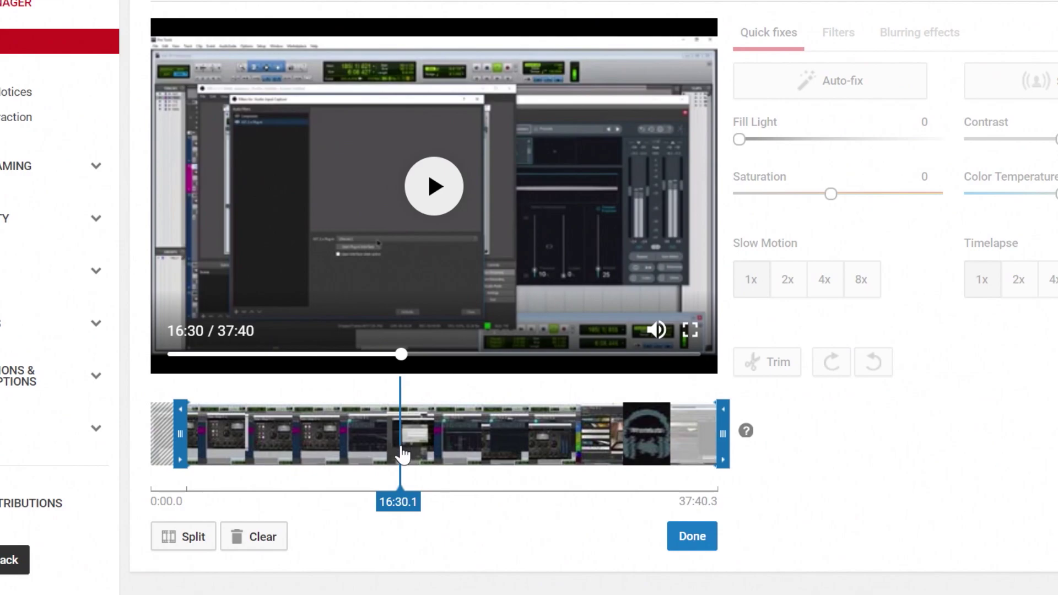
{"action": "left_click", "coordinate": [180, 537]}
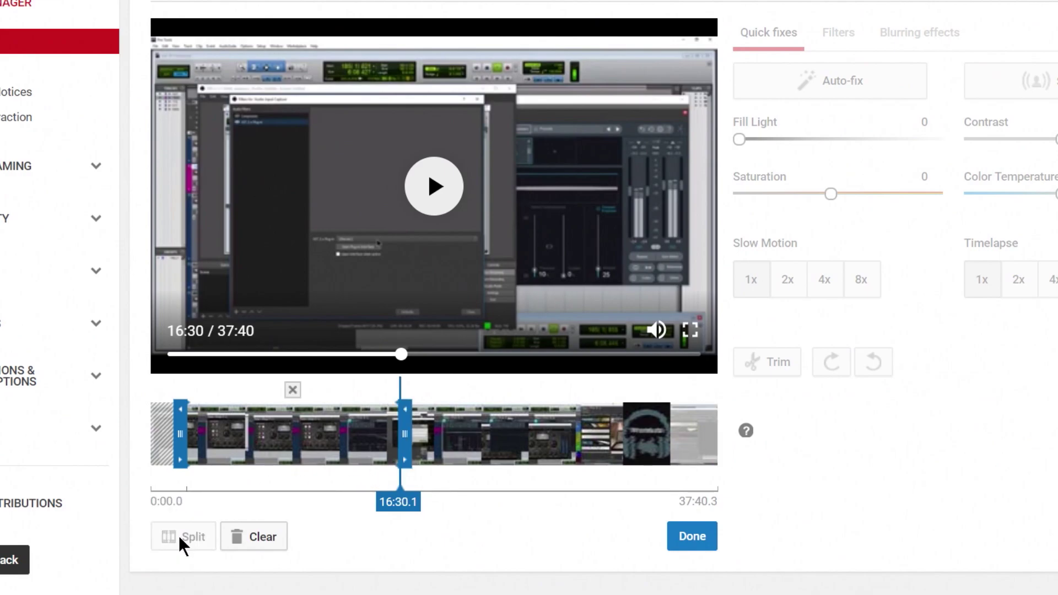
{"action": "left_click", "coordinate": [403, 355]}
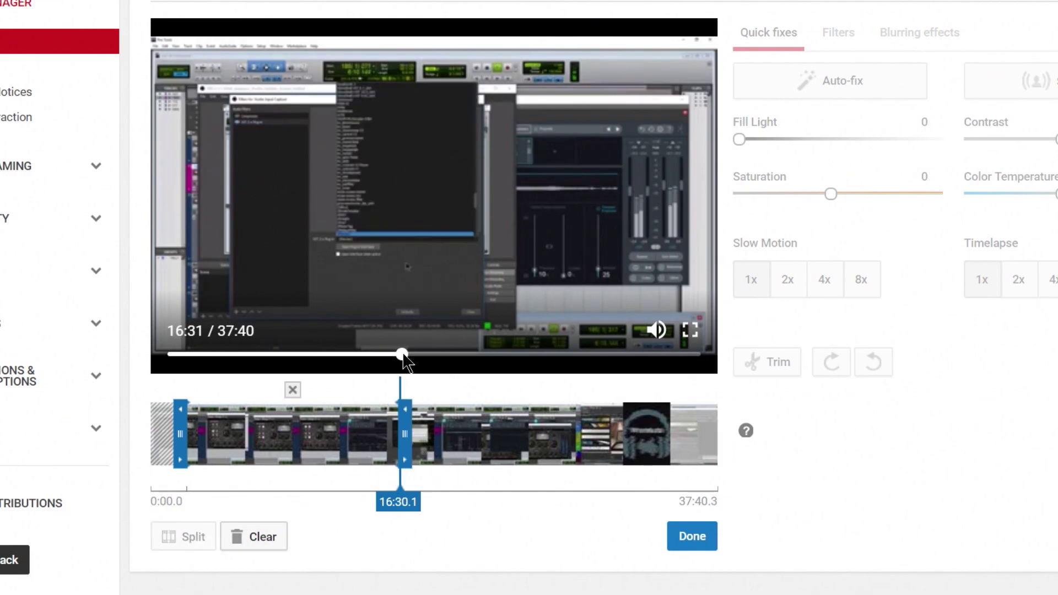
{"action": "left_click_drag", "start_coordinate": [404, 356], "coordinate": [478, 362]}
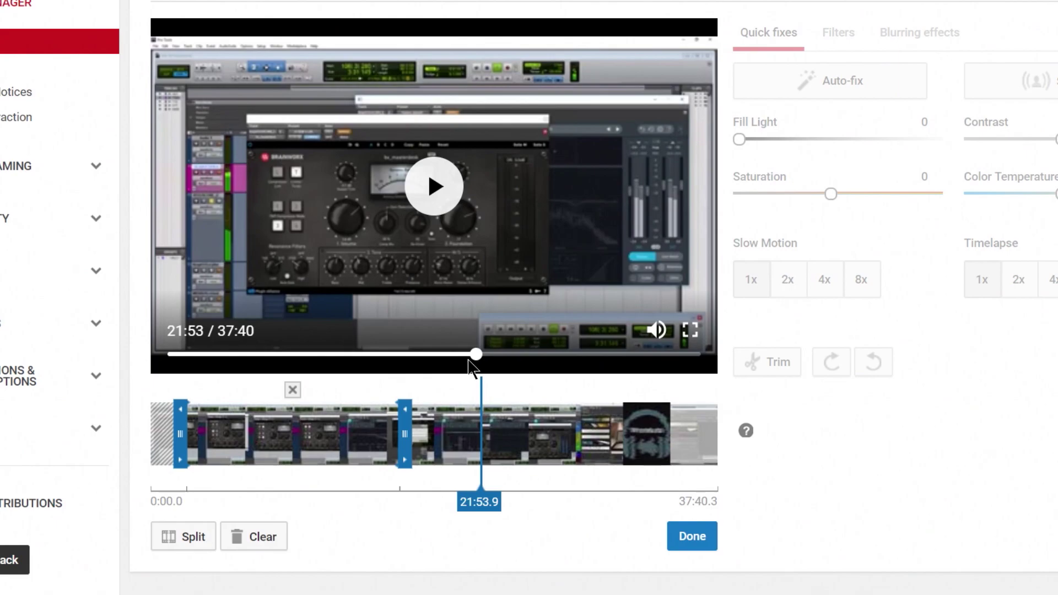
{"action": "left_click", "coordinate": [185, 537]}
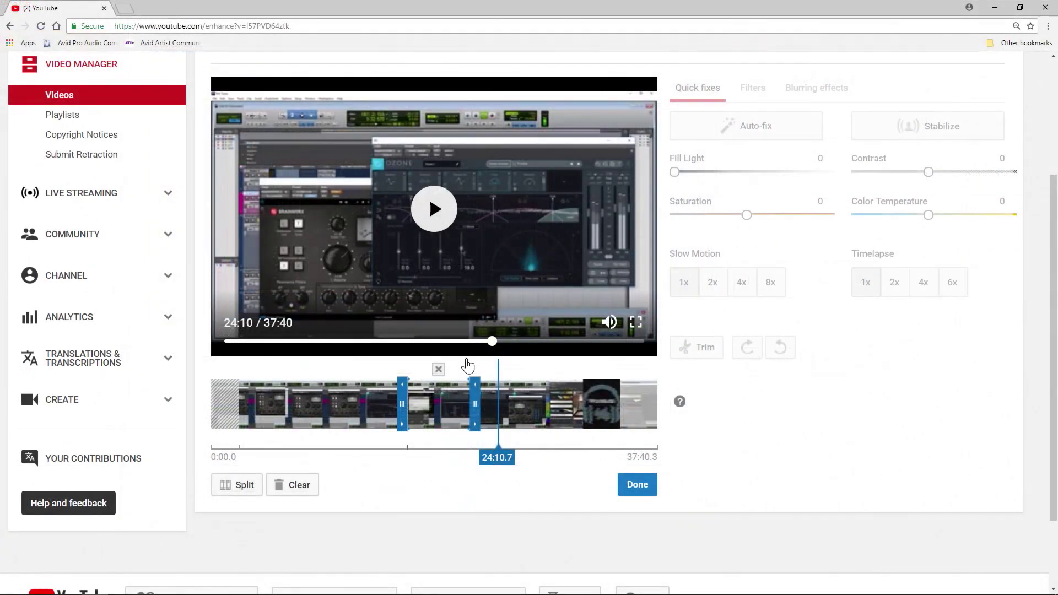
{"action": "left_click", "coordinate": [439, 370]}
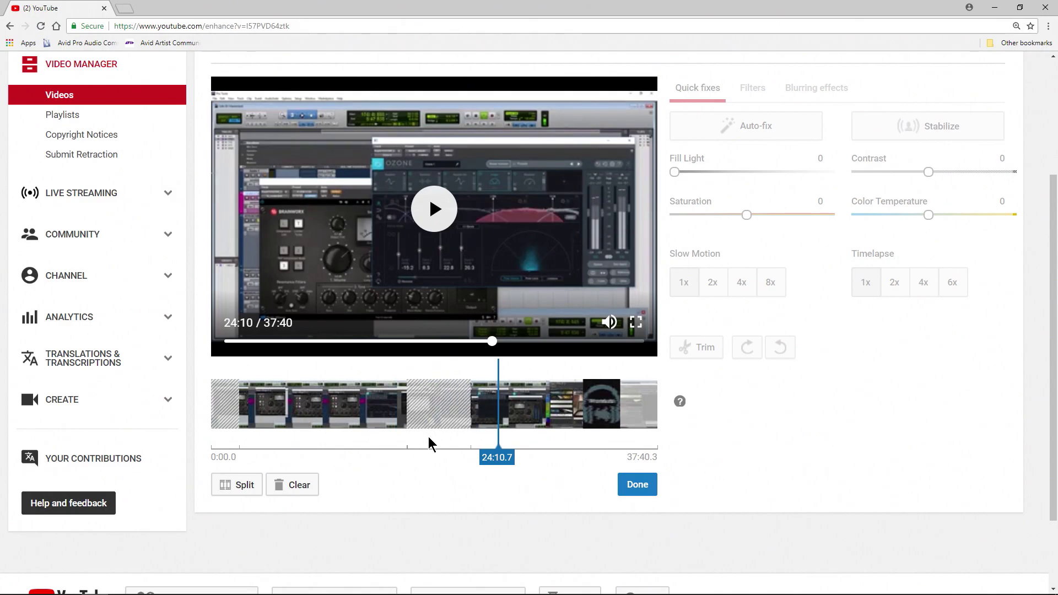
{"action": "left_click", "coordinate": [497, 407]}
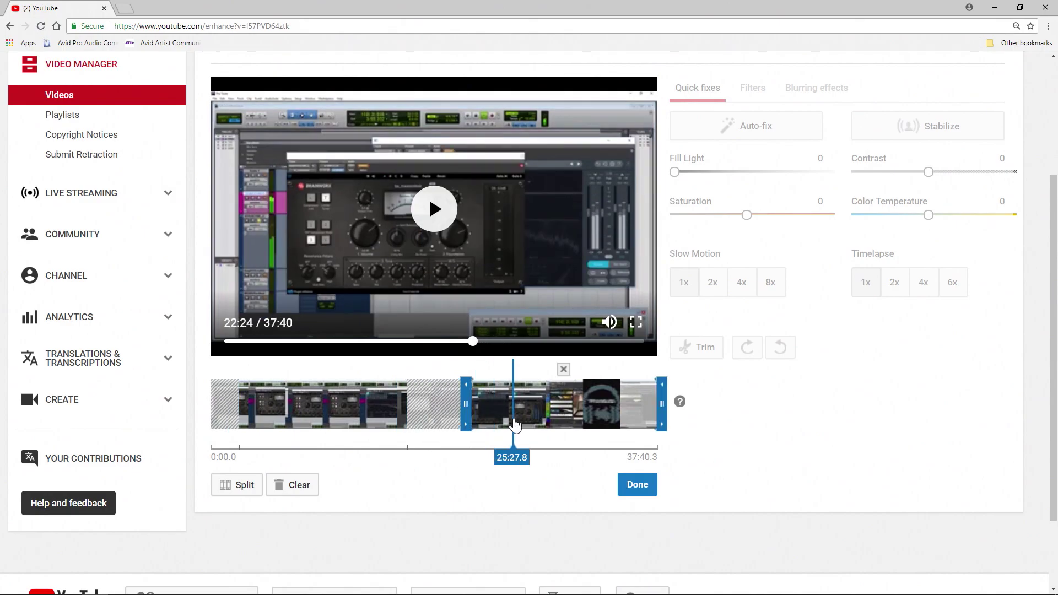
{"action": "mouse_move", "coordinate": [466, 402]}
{"action": "left_mouse_down"}
{"action": "mouse_move", "coordinate": [493, 403]}
{"action": "mouse_move", "coordinate": [459, 407]}
{"action": "left_mouse_up"}
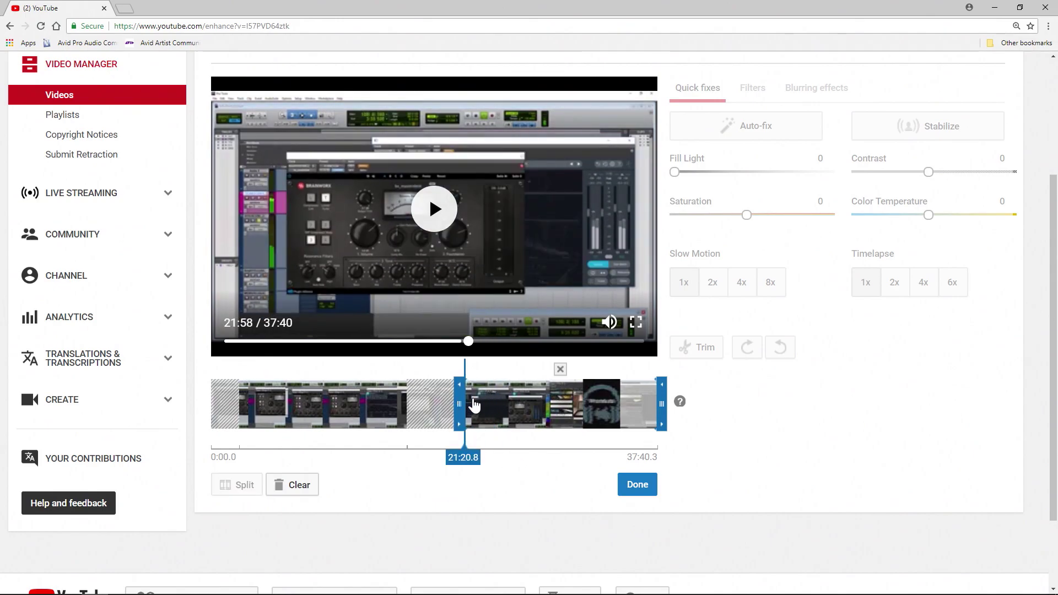
Step: Split the timeline at 10:24 and delete the section from 10:24 to 21:20.8
{"action": "left_click", "coordinate": [350, 342]}
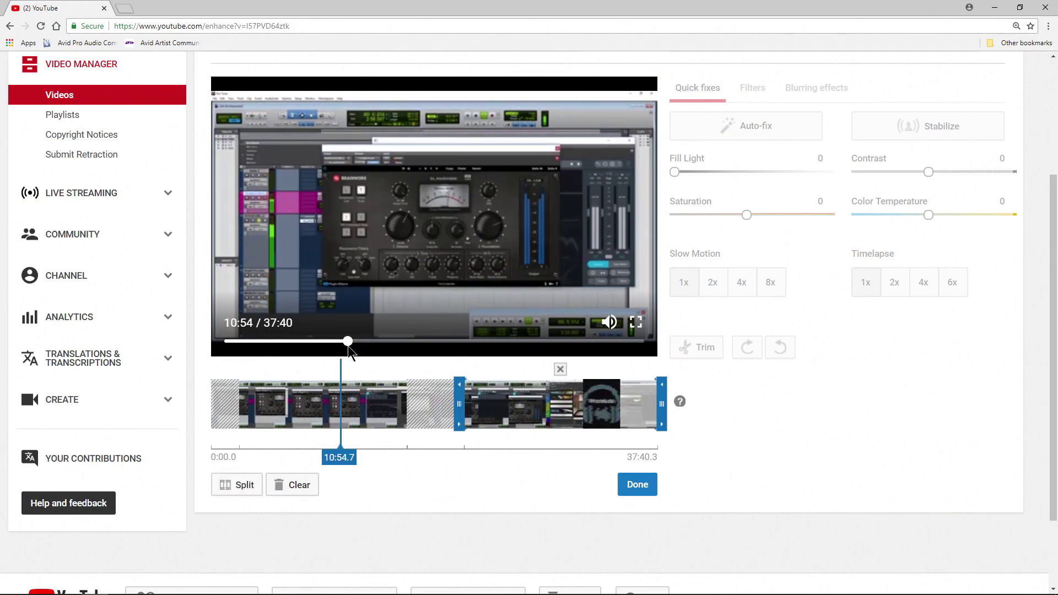
{"action": "left_click", "coordinate": [343, 342]}
{"action": "left_click", "coordinate": [247, 486]}
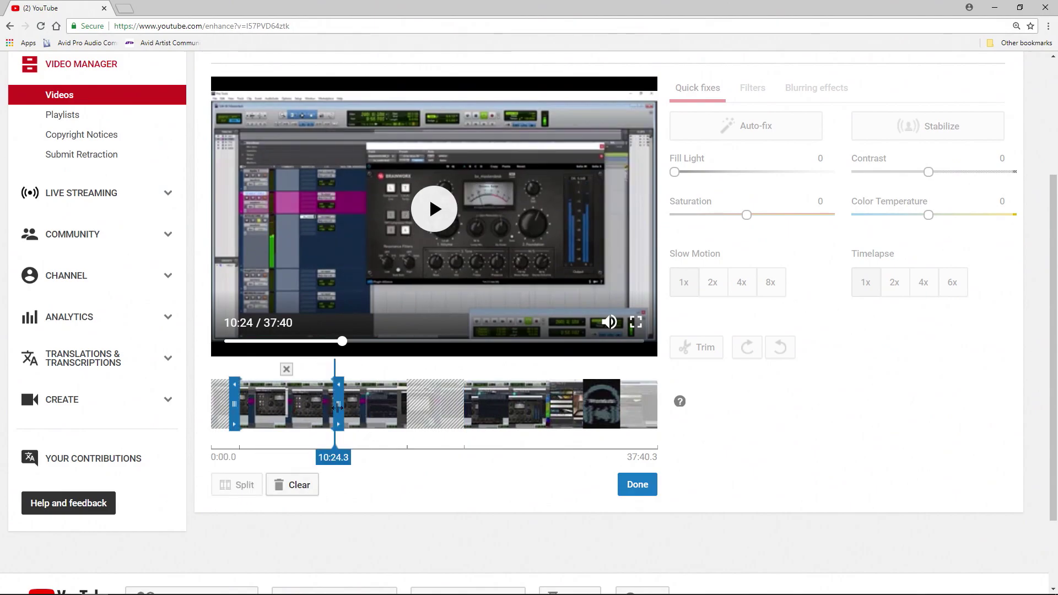
{"action": "left_click_drag", "start_coordinate": [339, 409], "coordinate": [283, 419]}
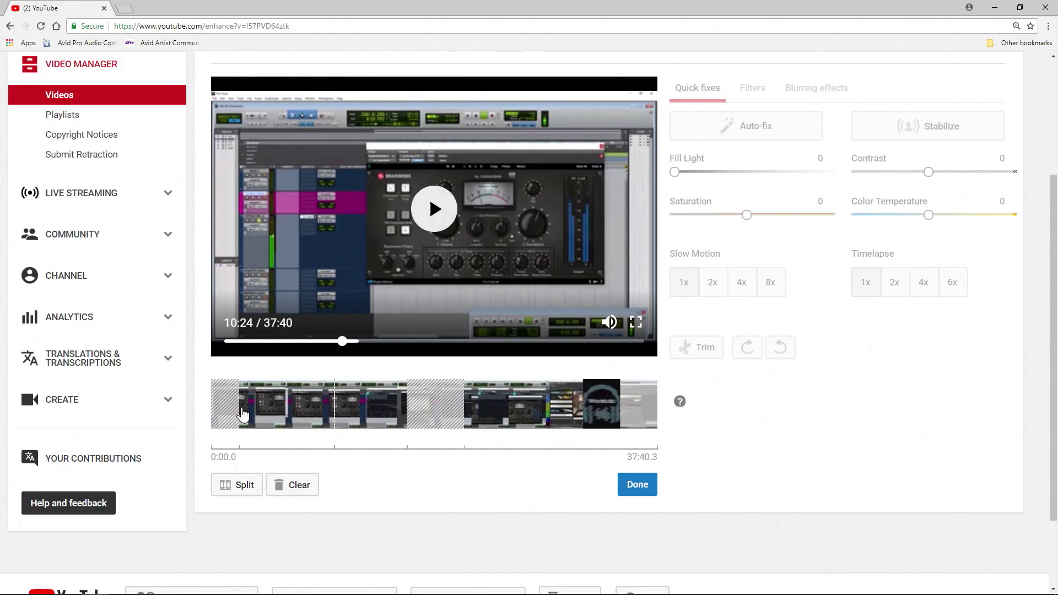
{"action": "left_click", "coordinate": [344, 414]}
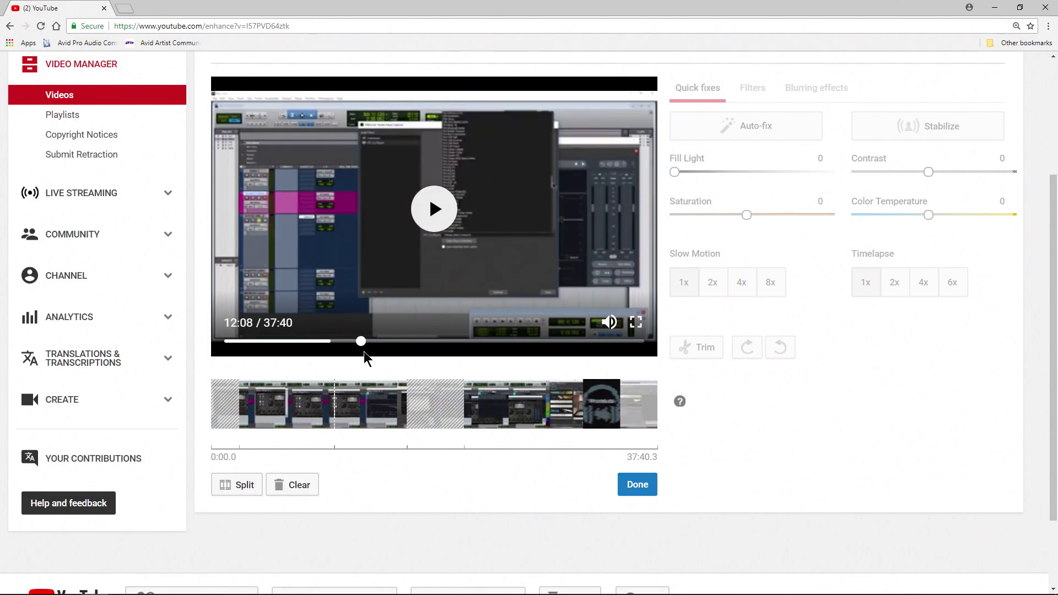
{"action": "left_click_drag", "start_coordinate": [361, 342], "coordinate": [346, 342]}
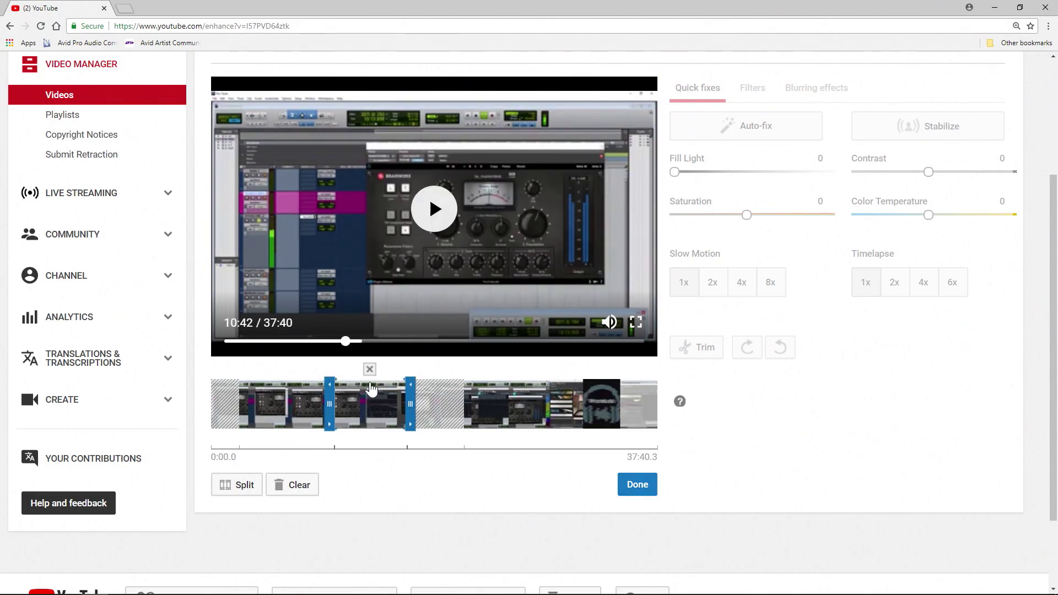
{"action": "left_click", "coordinate": [372, 411]}
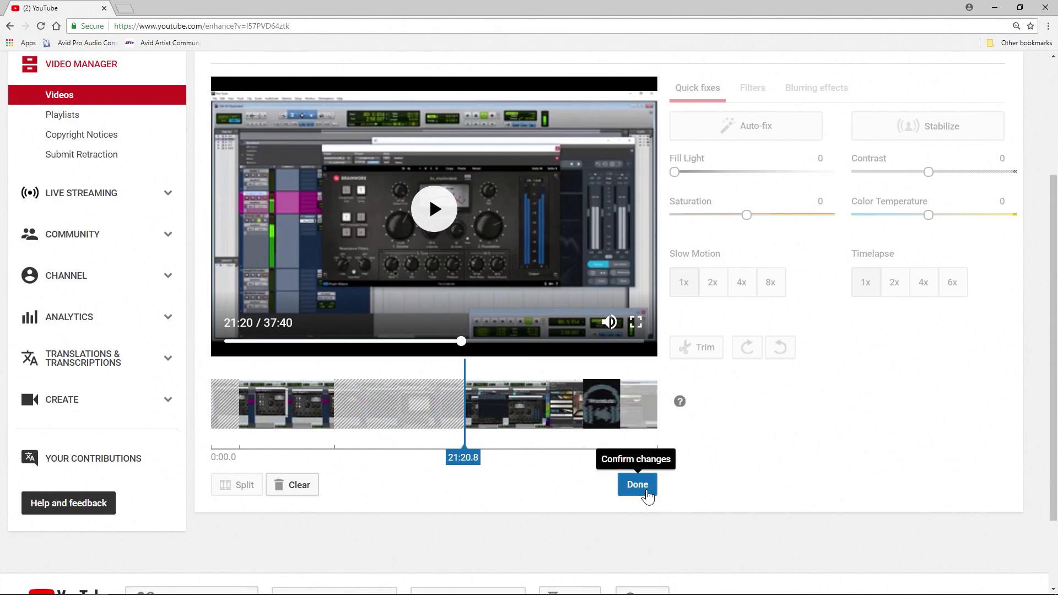
Step: Apply the trims with Done, making the stream 24:21 long, and pause the preview
{"action": "left_click", "coordinate": [638, 485]}
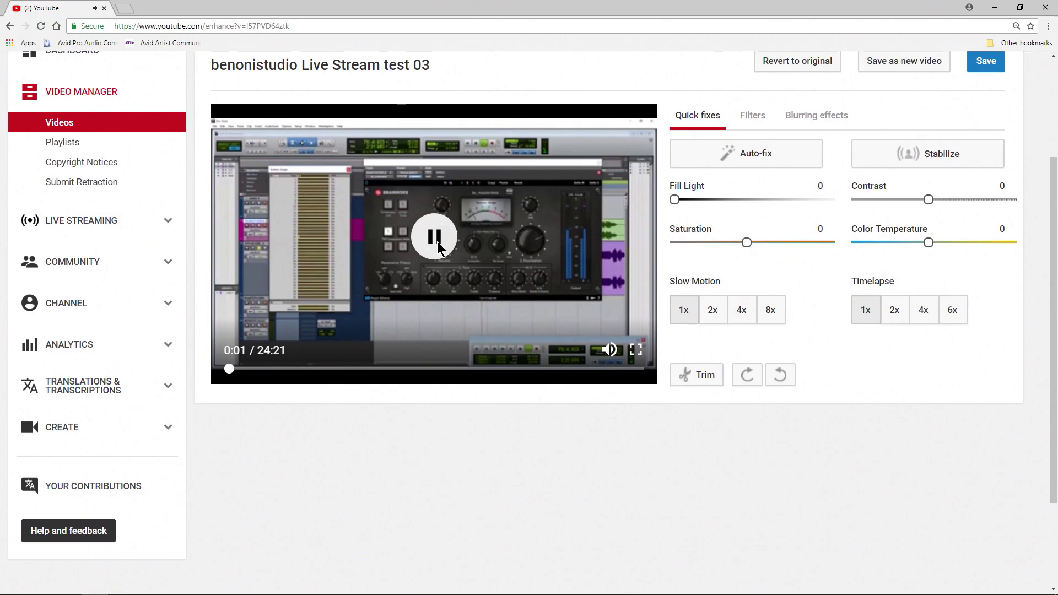
{"action": "left_click", "coordinate": [433, 236]}
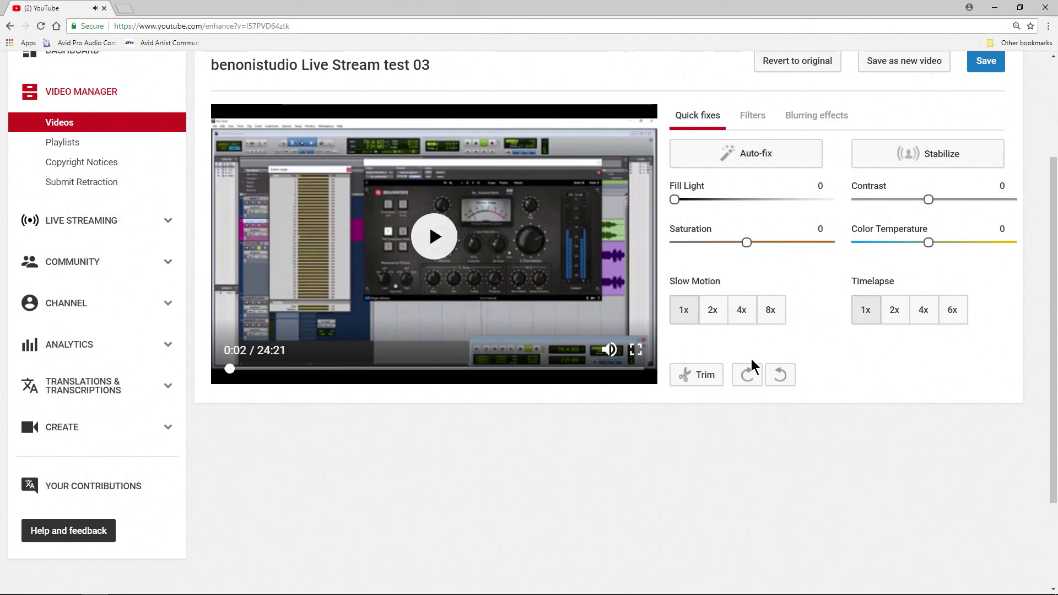
{"action": "scroll", "coordinate": [836, 92], "scroll_direction": "up", "scroll_amount": 1}
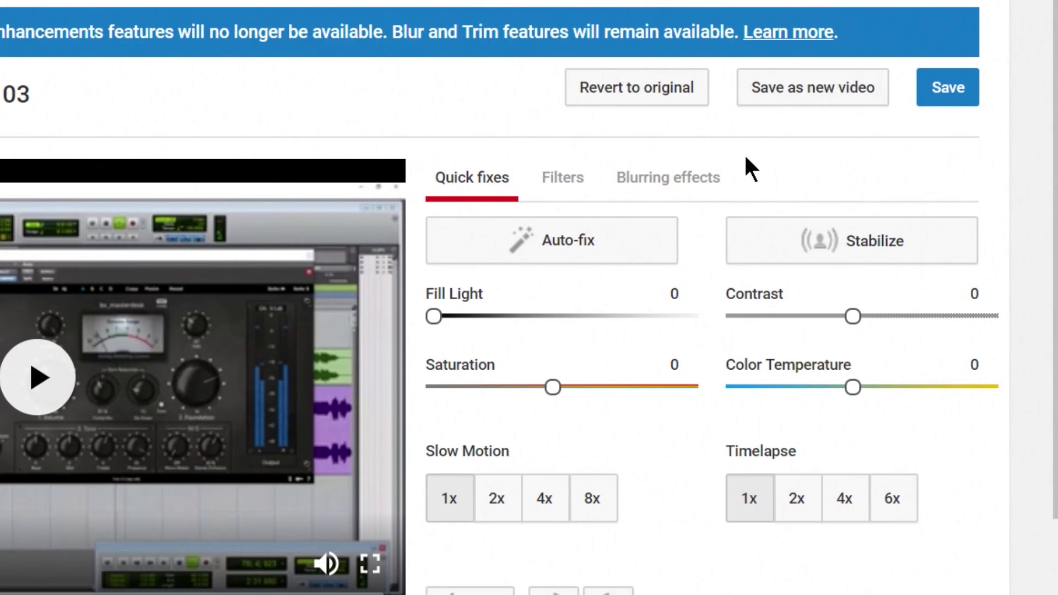
Step: Save the trimmed stream over the current version, confirming in the 'This might take a while' dialog
{"action": "left_click", "coordinate": [938, 98]}
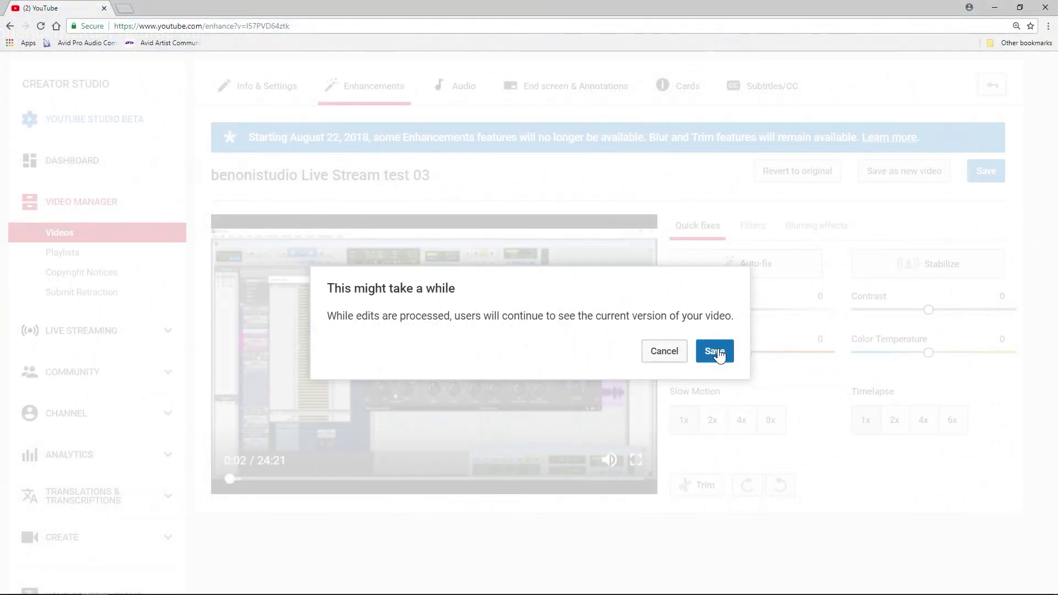
{"action": "left_click", "coordinate": [716, 353]}
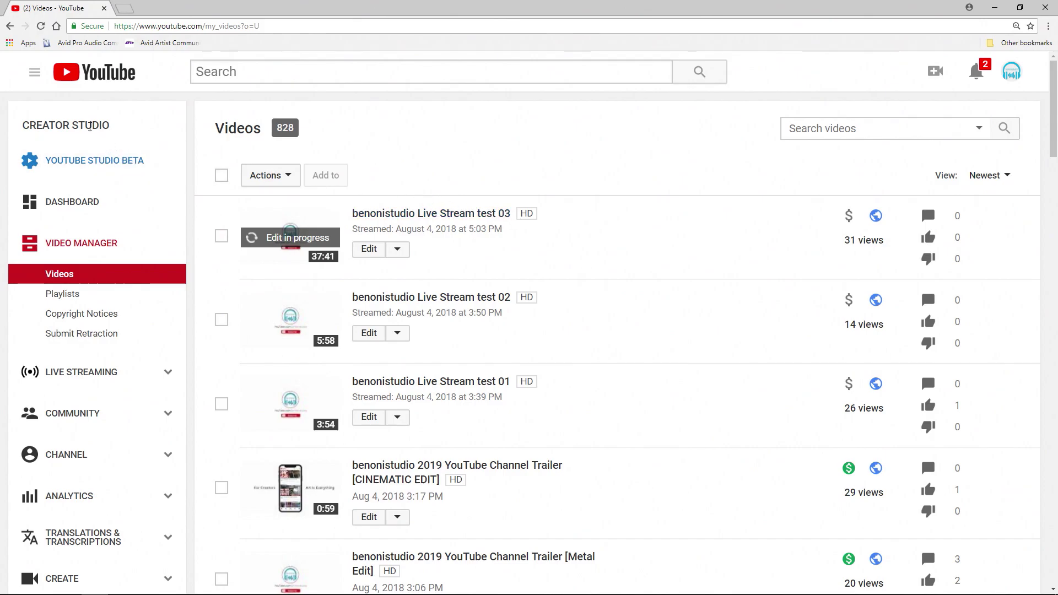
Step: Open Live Stream test 02's edit page and go to its Enhancements
{"action": "left_click", "coordinate": [399, 334]}
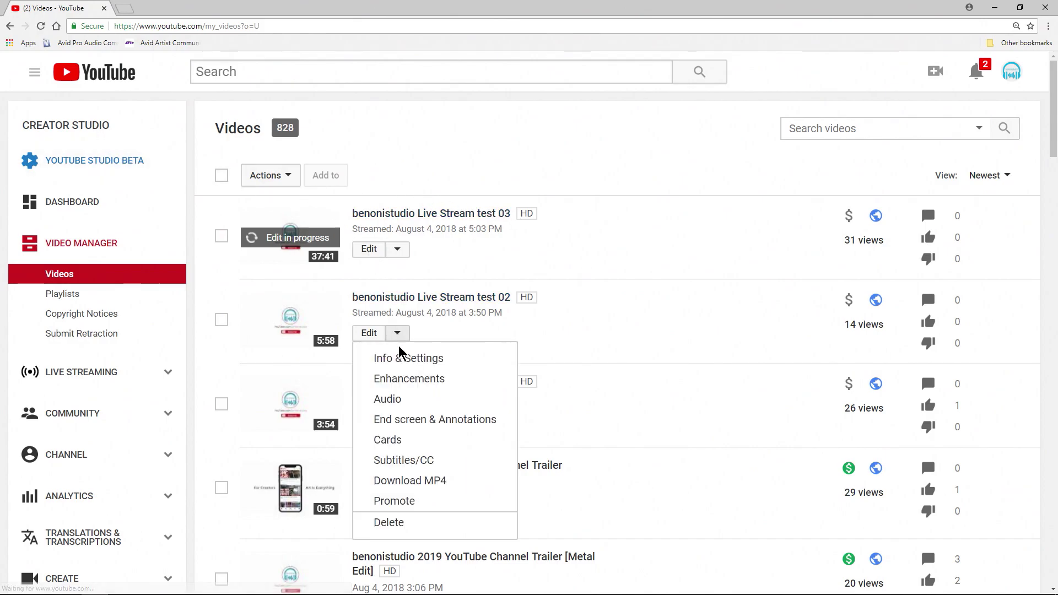
{"action": "left_click", "coordinate": [466, 357]}
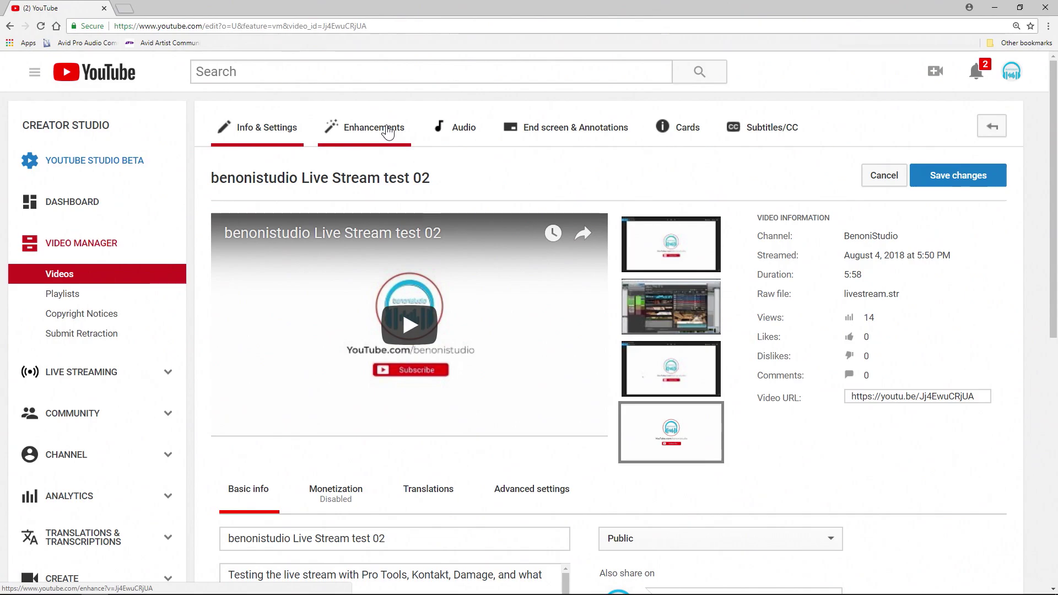
{"action": "left_click", "coordinate": [387, 130]}
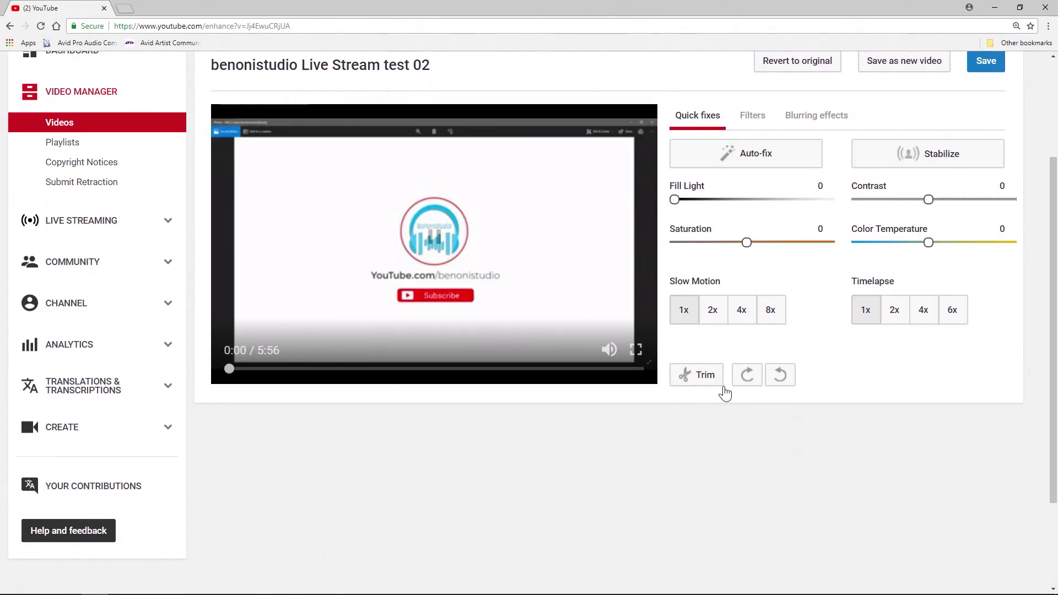
Step: Trim test 02 to start around 1:58, cut a short section near 5:15–5:35, and apply the trims
{"action": "left_click", "coordinate": [707, 379]}
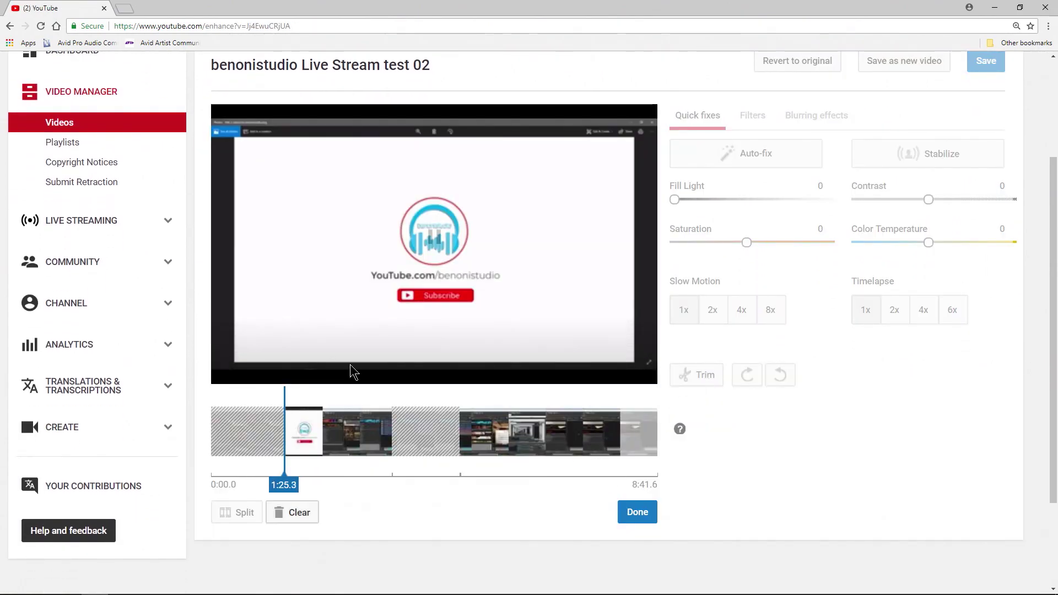
{"action": "left_click", "coordinate": [348, 411]}
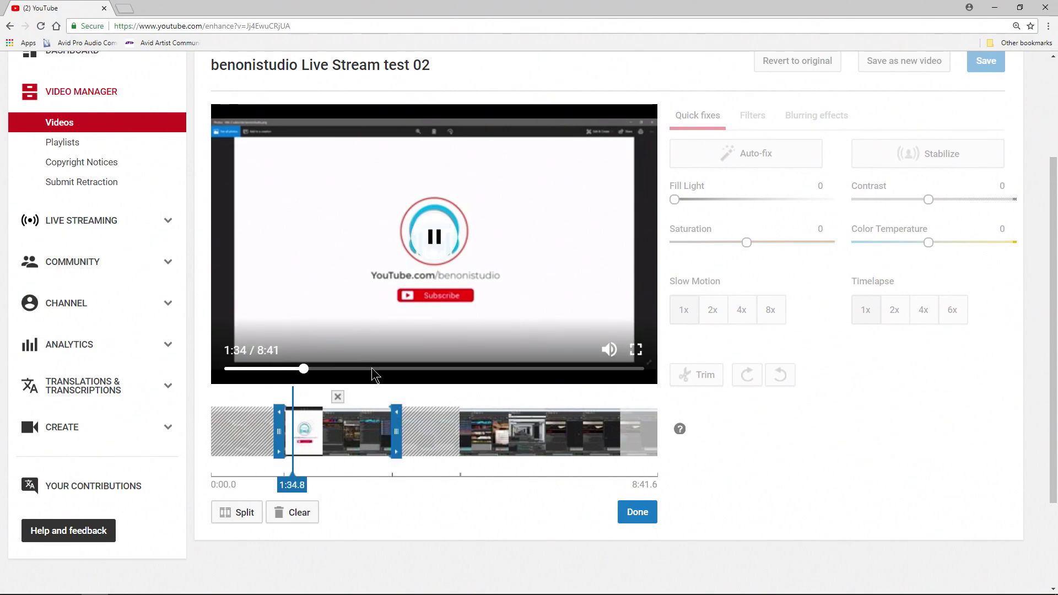
{"action": "left_click_drag", "start_coordinate": [286, 430], "coordinate": [307, 430]}
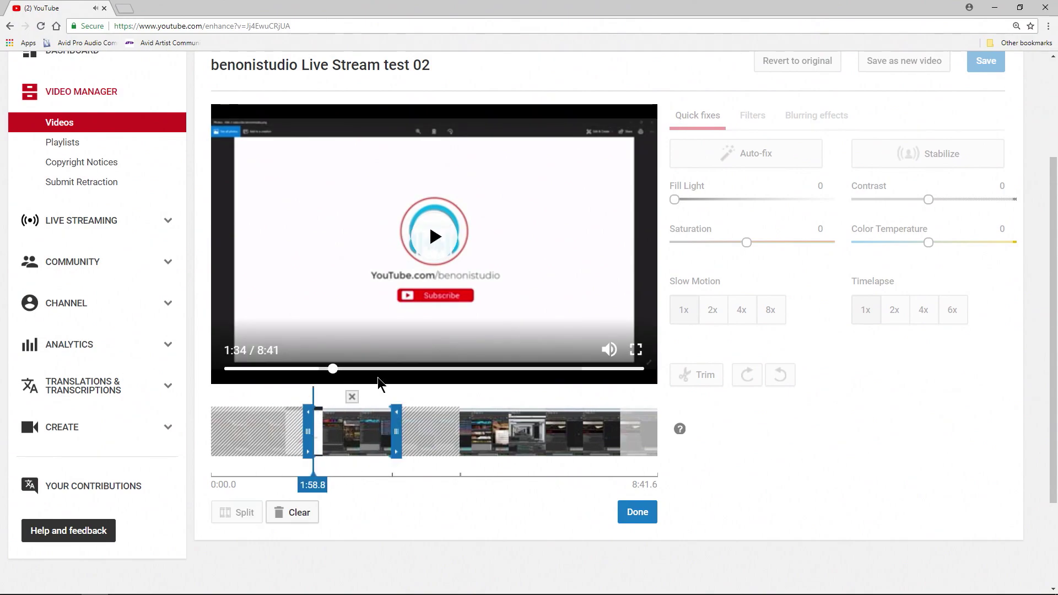
{"action": "left_click", "coordinate": [466, 369]}
{"action": "left_click", "coordinate": [495, 369]}
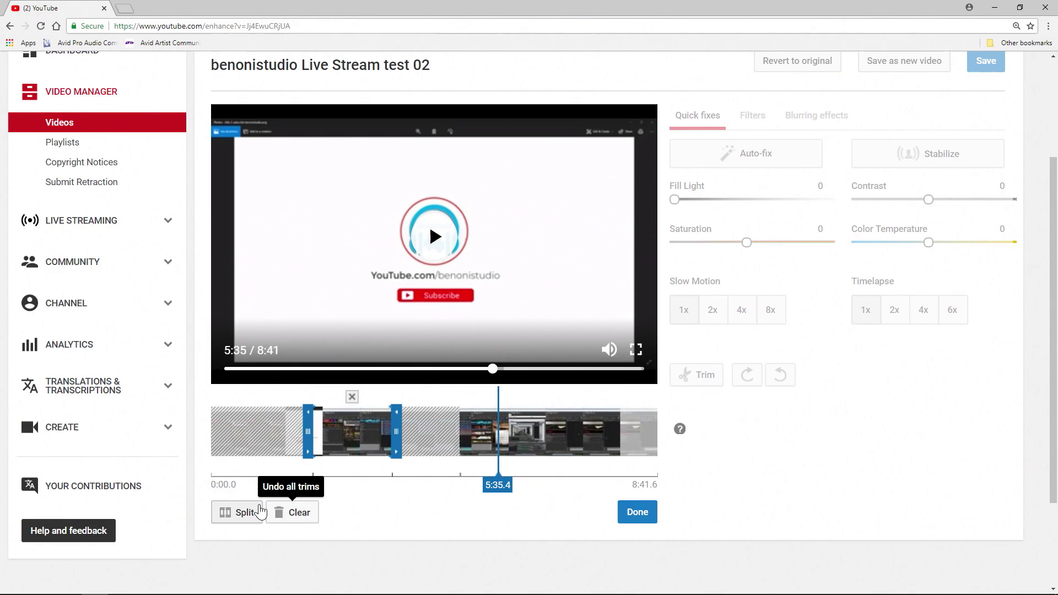
{"action": "left_click", "coordinate": [238, 512]}
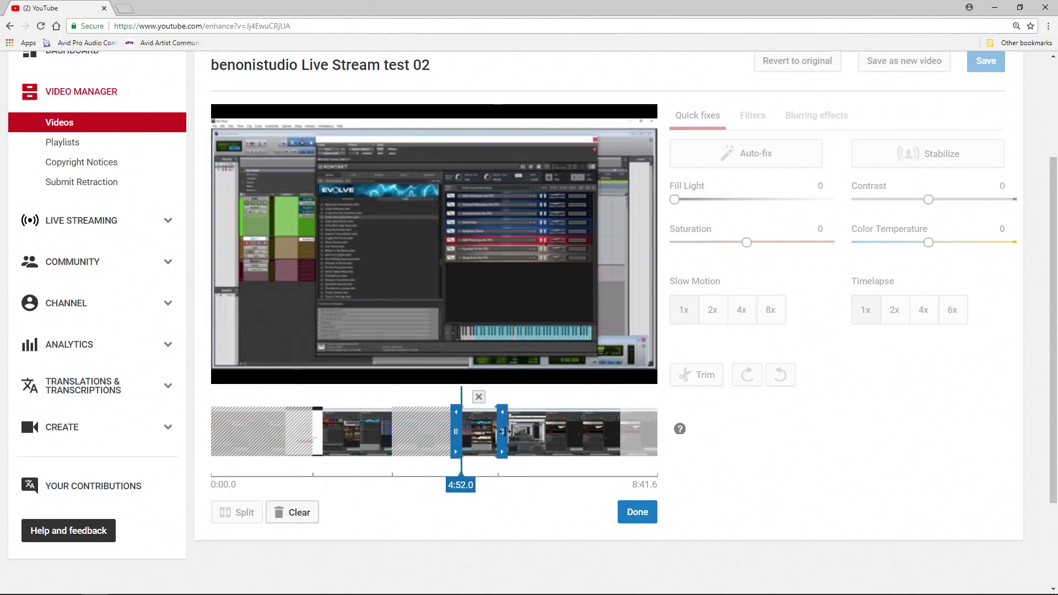
{"action": "left_click_drag", "start_coordinate": [502, 433], "coordinate": [491, 433]}
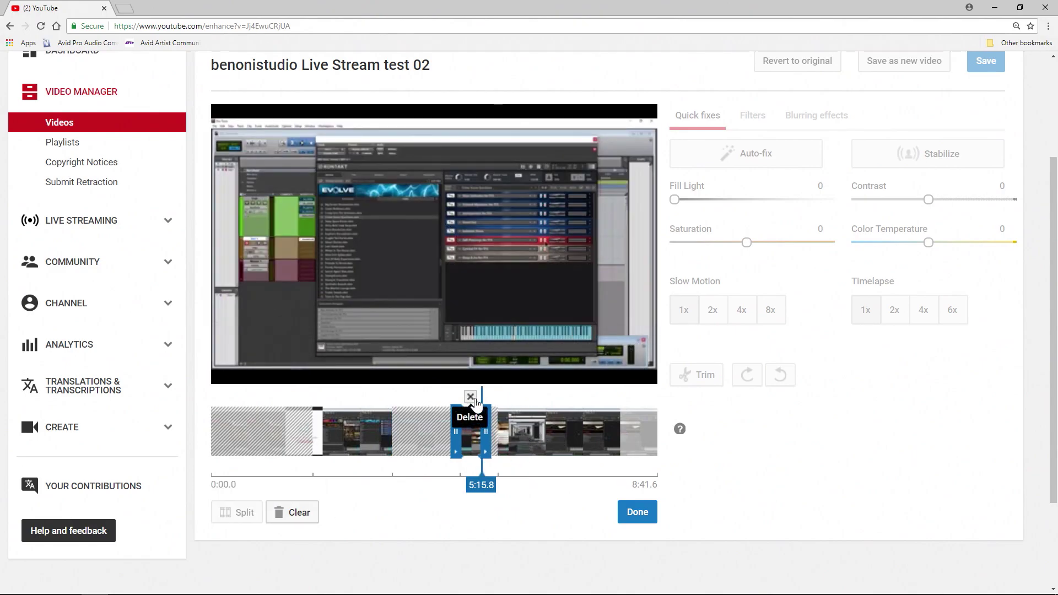
{"action": "left_click", "coordinate": [478, 397]}
{"action": "left_click", "coordinate": [642, 514]}
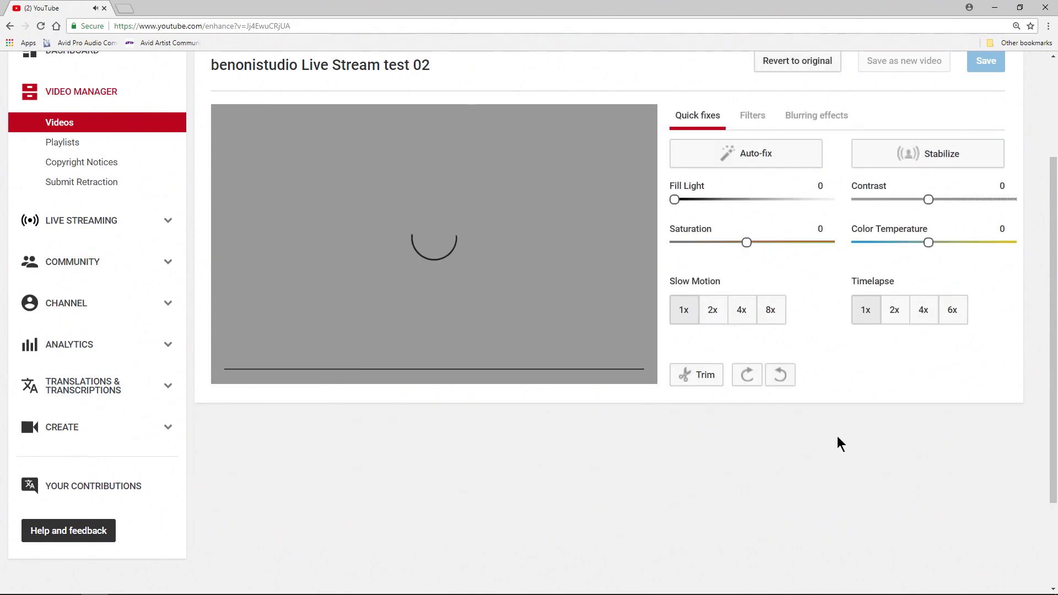